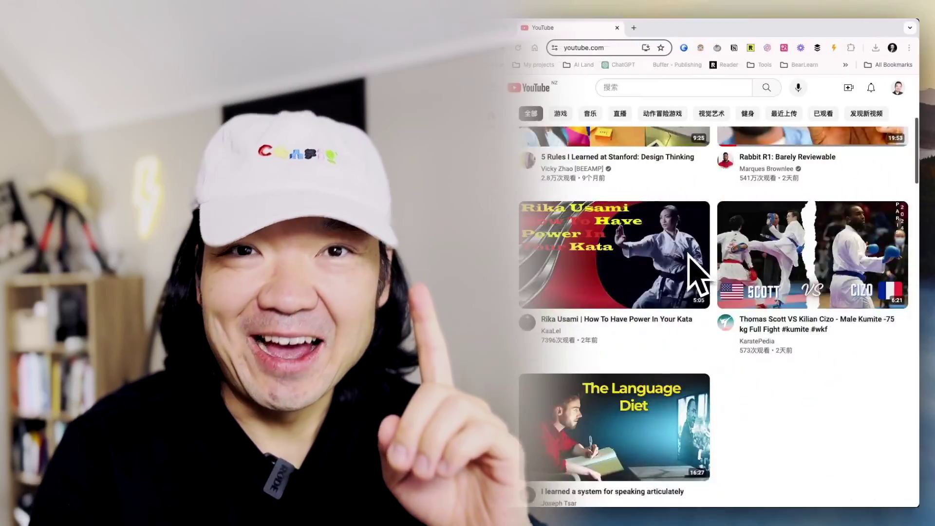
Save the Rabbit R1: Barely Reviewable YouTube video to Reader and open it there.
scroll(698, 277, "up", 2)
left_click(786, 306)
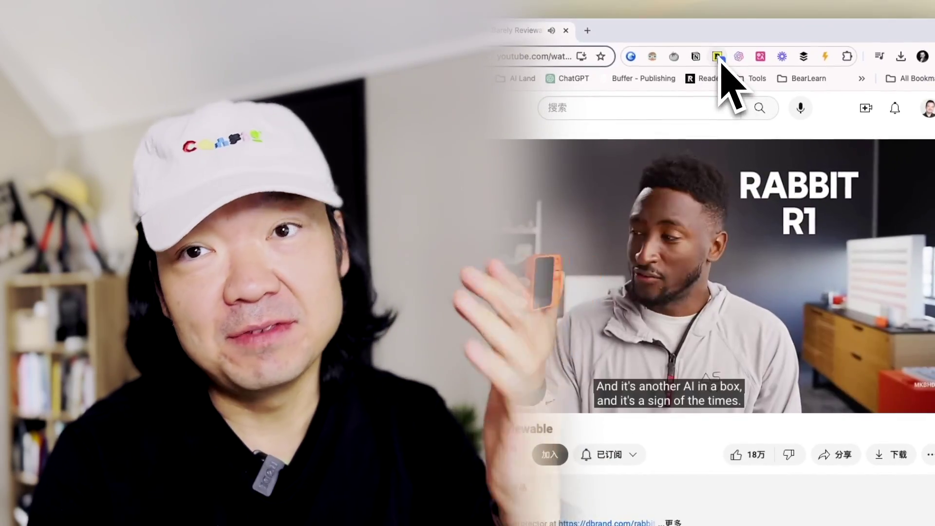
left_click(718, 58)
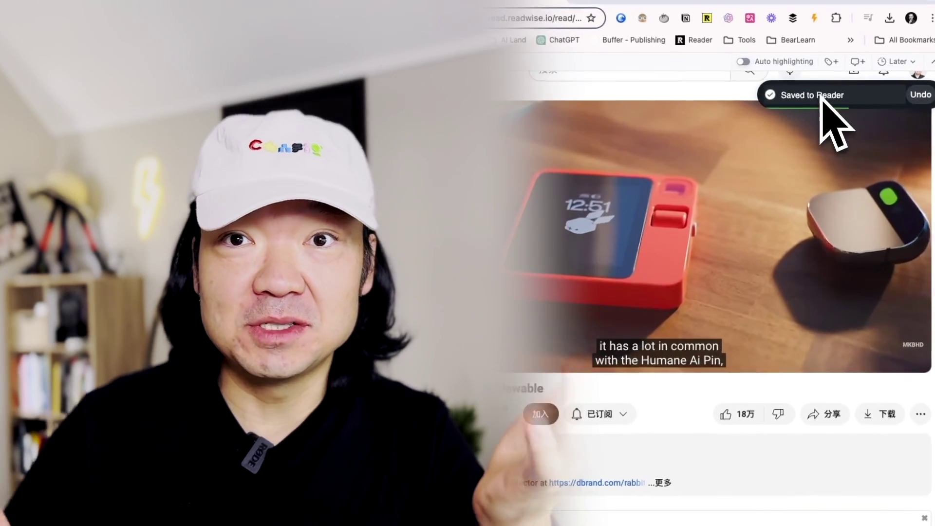
left_click(828, 108)
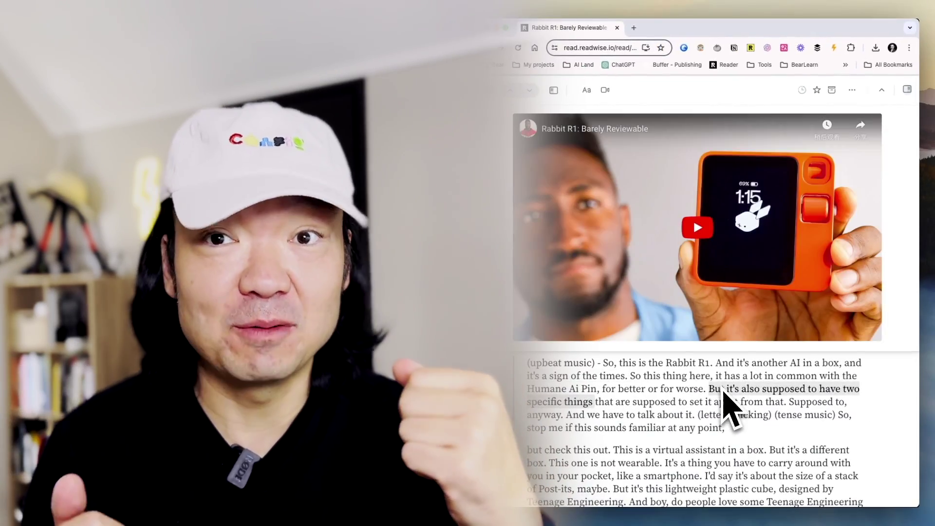
Generate the video's Ghostreader summary in the Info panel and review the Chinese text.
left_click(907, 89)
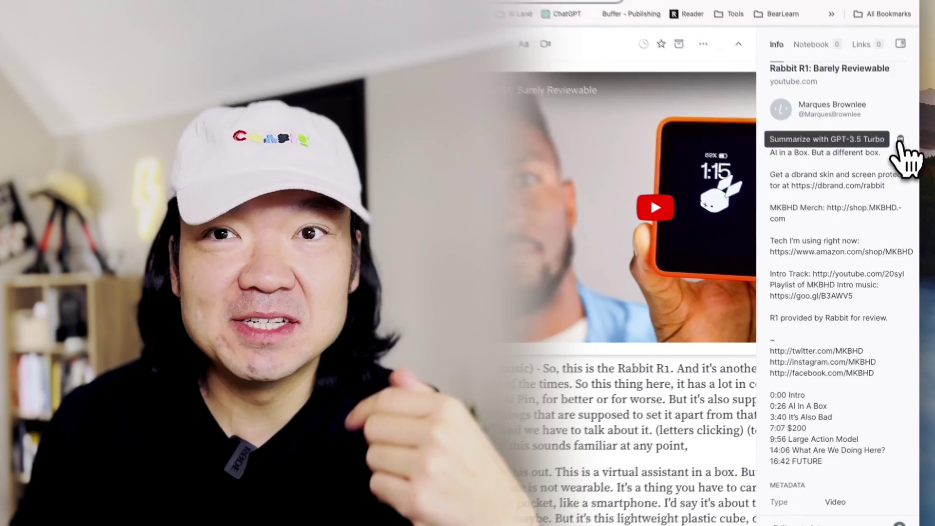
left_click(903, 179)
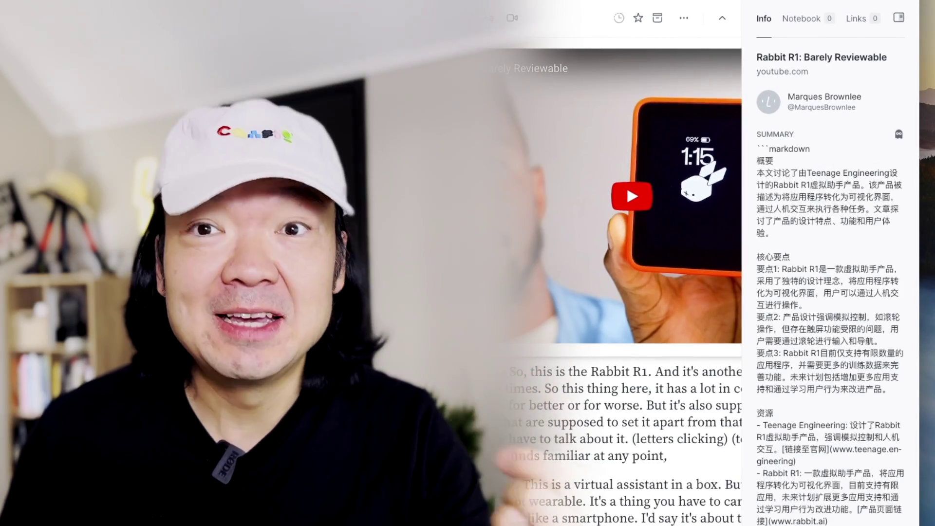
left_click_drag(758, 149, 895, 375)
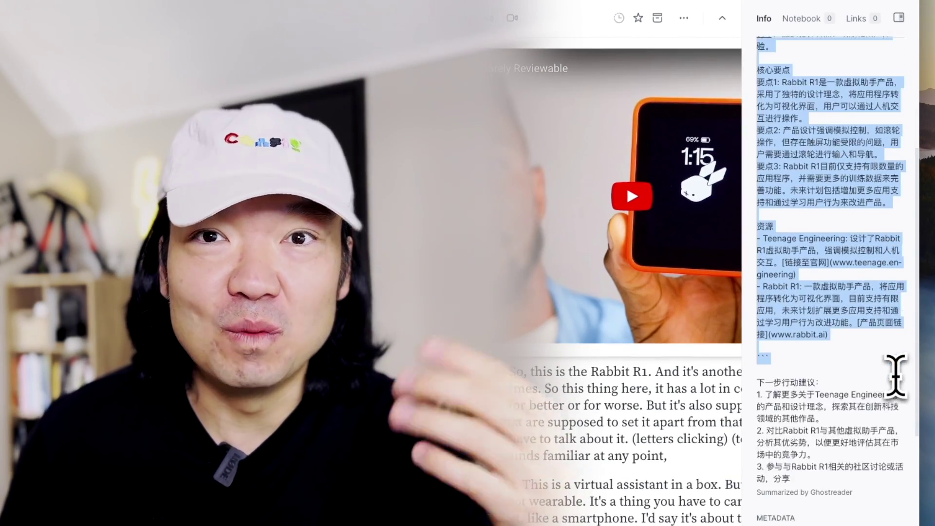
scroll(908, 396, "down", 2)
left_click(824, 254)
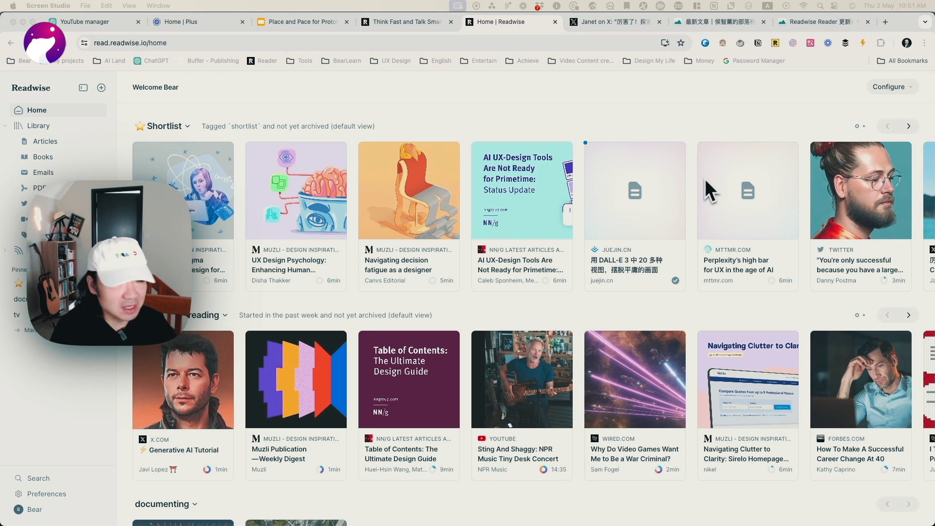
Look through the Feed's Seen items, then return to the Library's Later list.
scroll(683, 133, "down", 3)
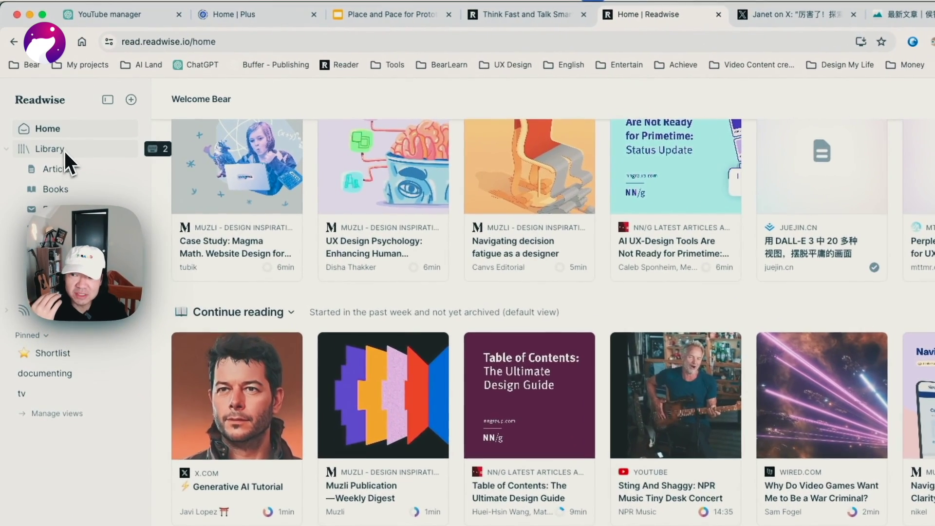
left_click(66, 149)
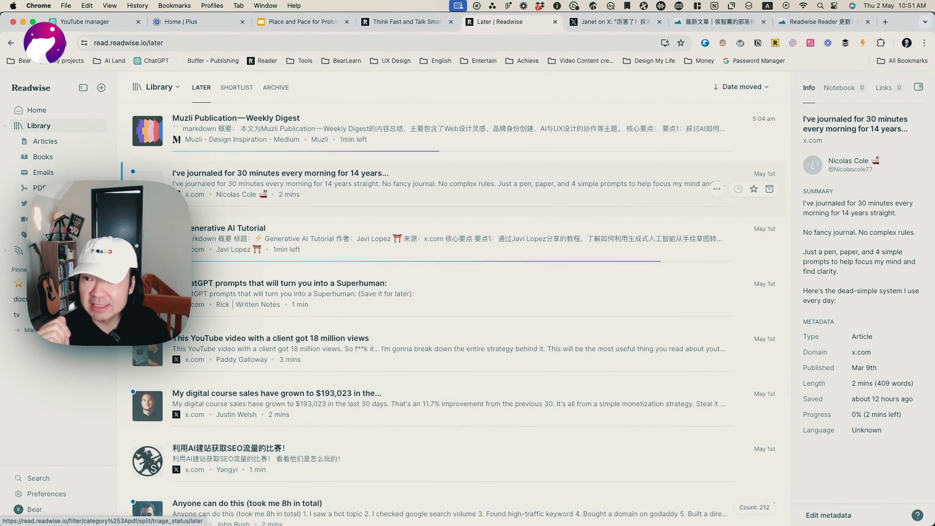
left_click(58, 250)
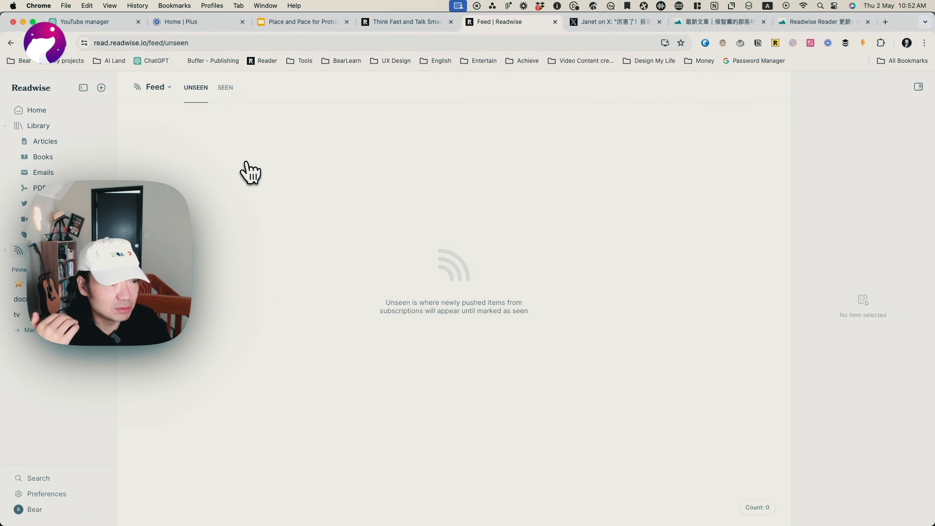
left_click(225, 87)
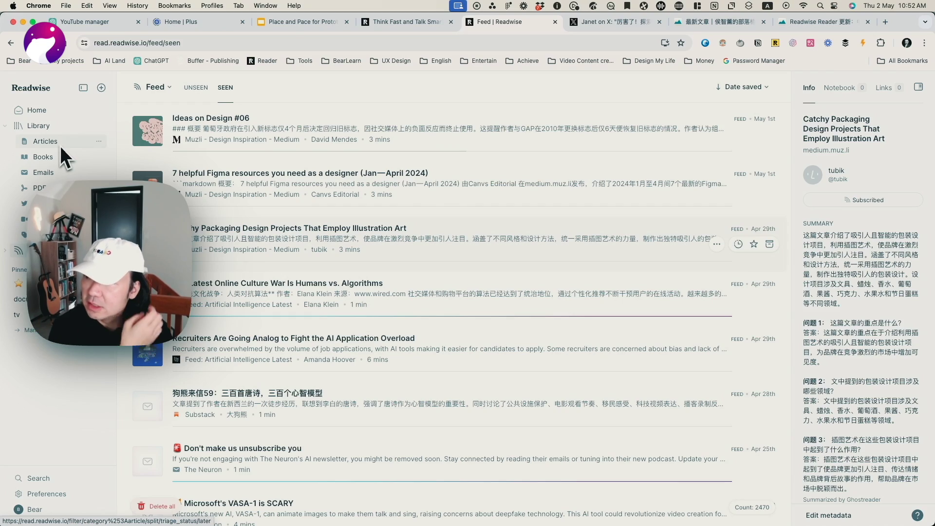
left_click(48, 128)
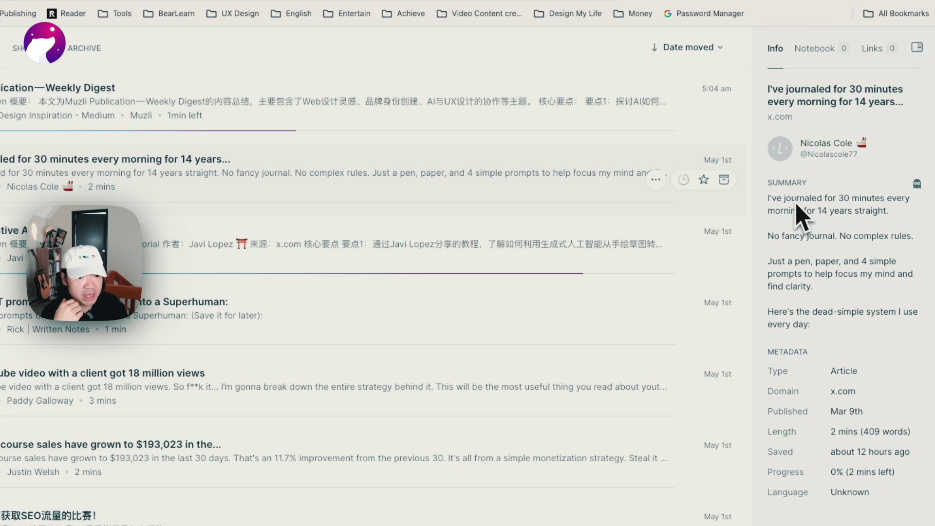
Open the 'journaled for 30 minutes every morning for 14 years' article and skim its text.
left_click(313, 187)
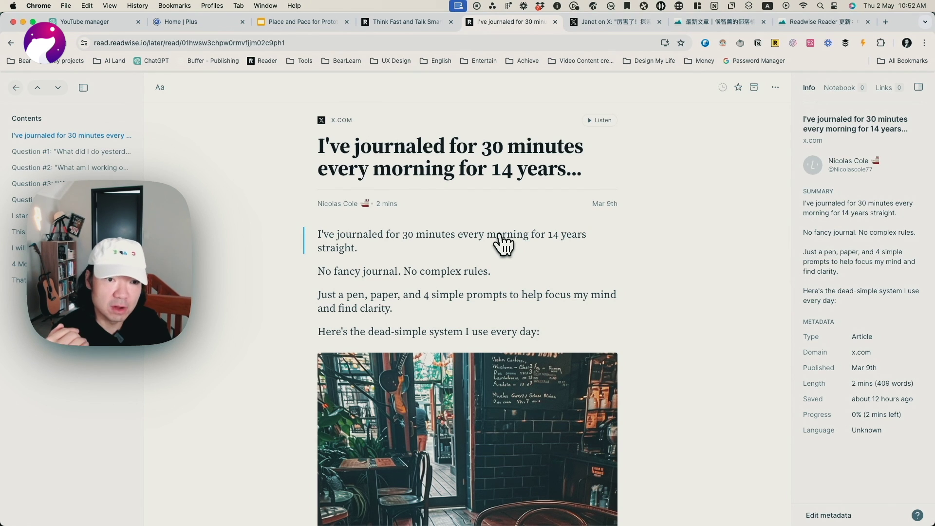
scroll(618, 310, "down", 10)
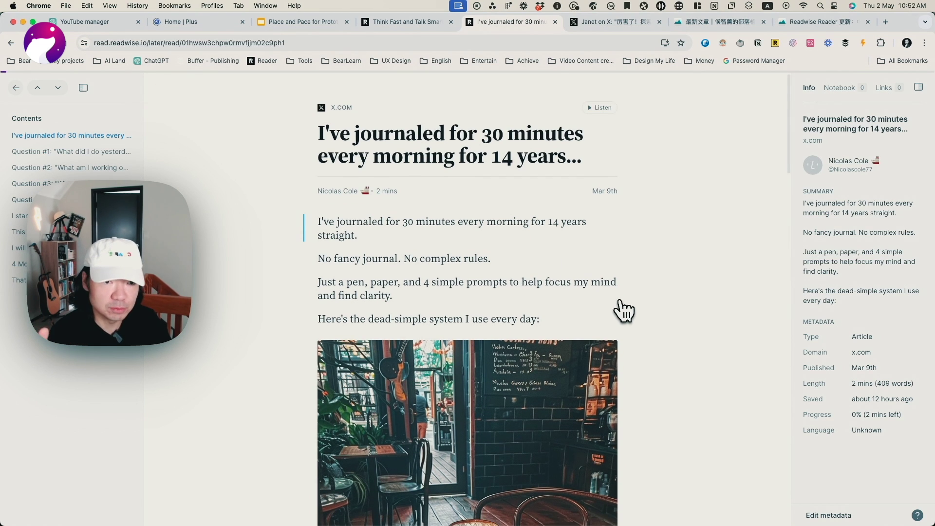
scroll(627, 312, "down", 15)
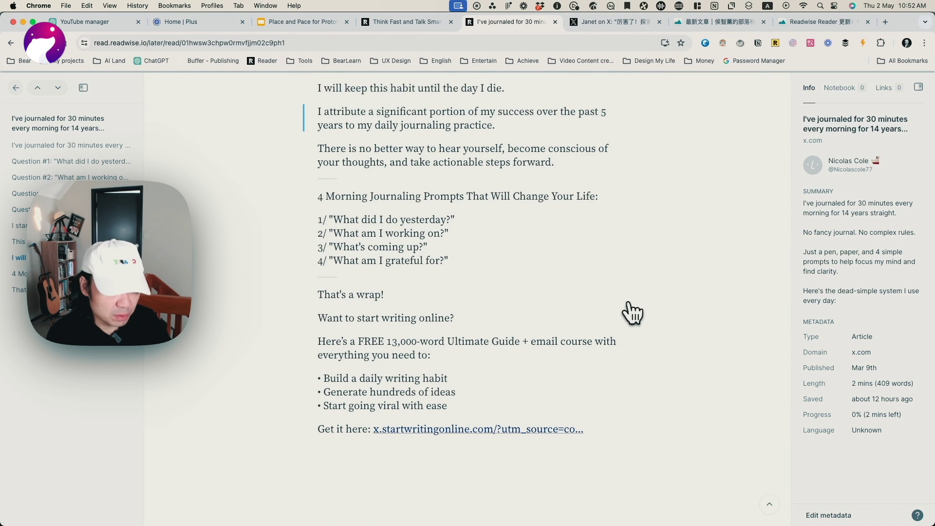
scroll(715, 328, "up", 10)
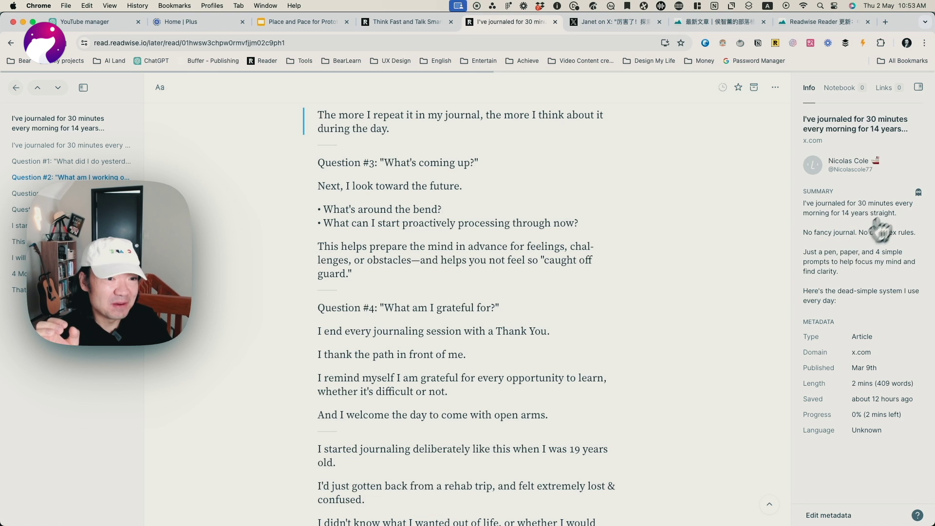
Regenerate the journaling article's Ghostreader summary and inspect its Chinese key points.
left_click(918, 192)
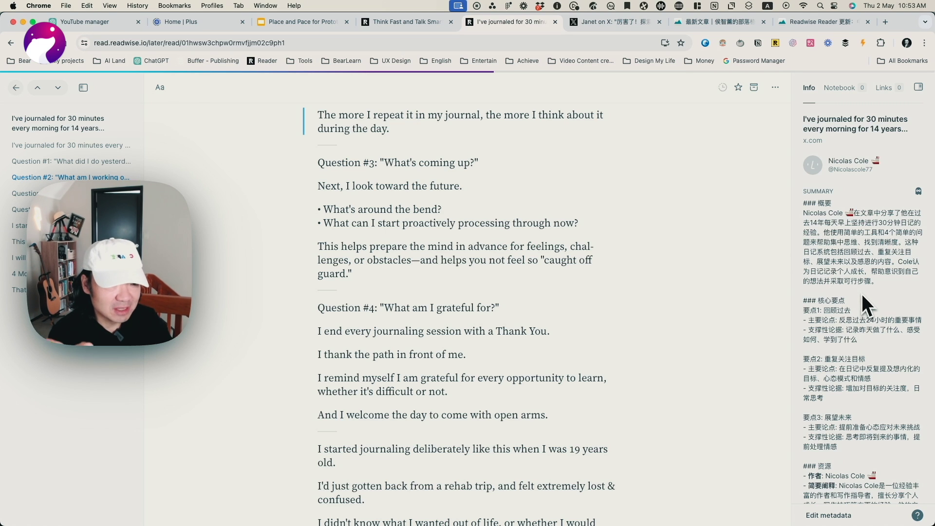
scroll(862, 294, "down", 2)
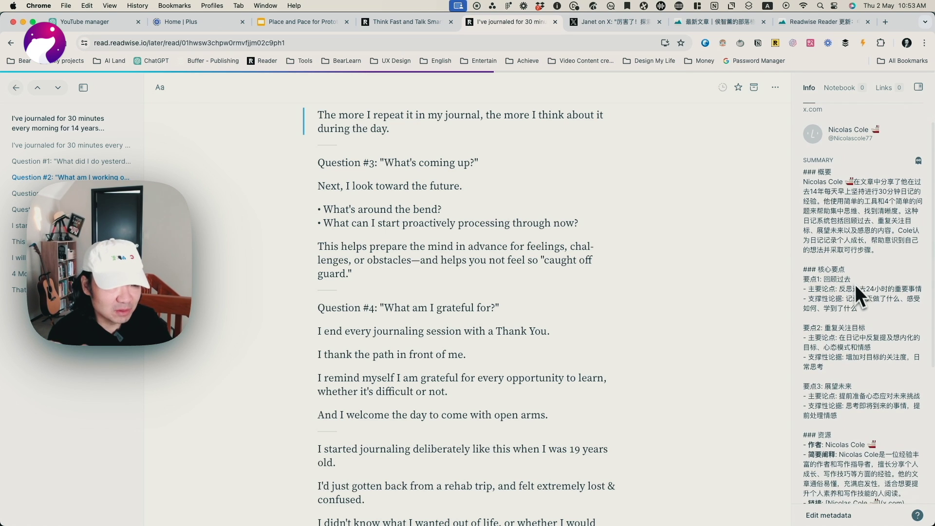
scroll(855, 285, "up", 1)
left_click_drag(805, 195, 865, 246)
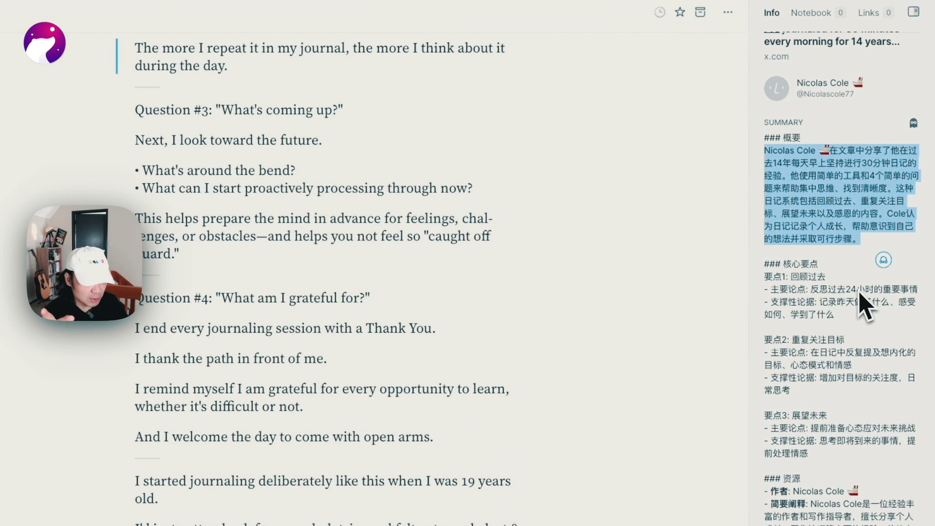
scroll(848, 282, "down", 3)
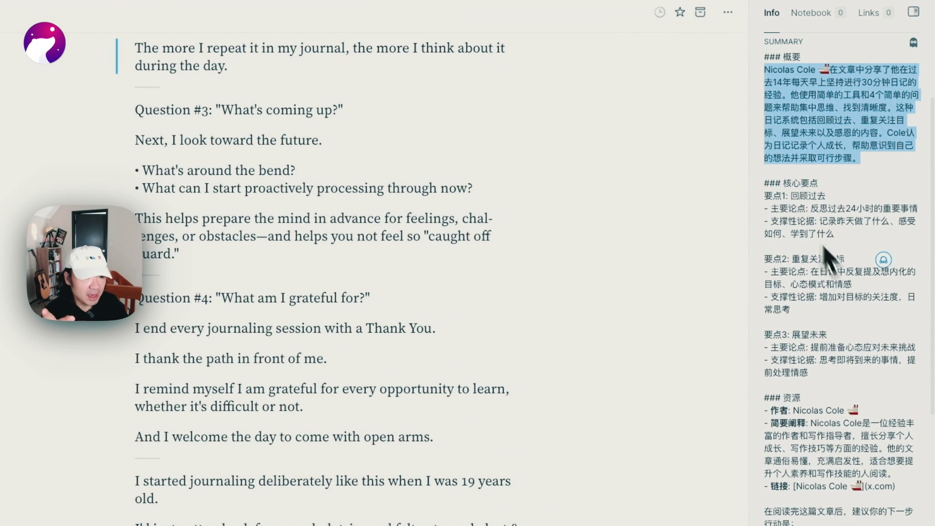
left_click_drag(765, 183, 834, 271)
left_click(832, 275)
Review the summary's resources section, then scroll back to the top.
scroll(787, 317, "down", 2)
scroll(791, 360, "down", 1)
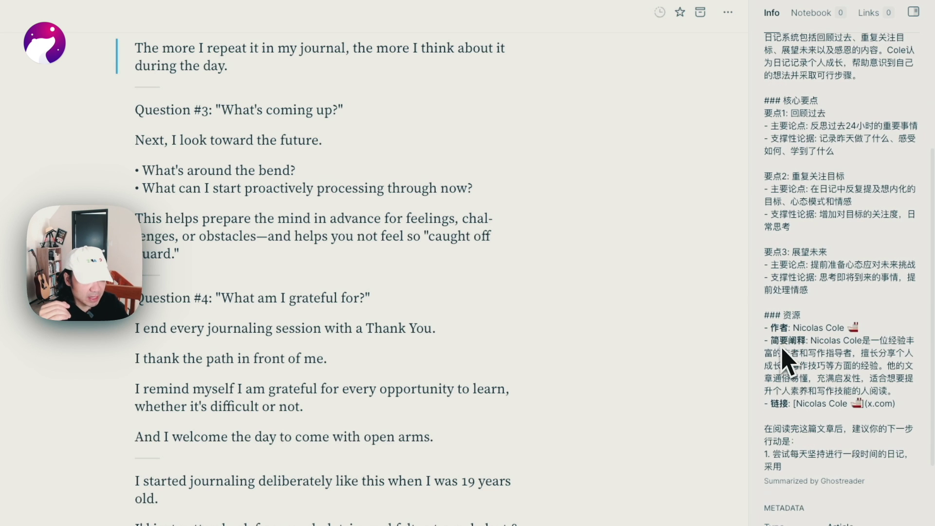
left_click_drag(764, 315, 860, 428)
scroll(860, 404, "down", 5)
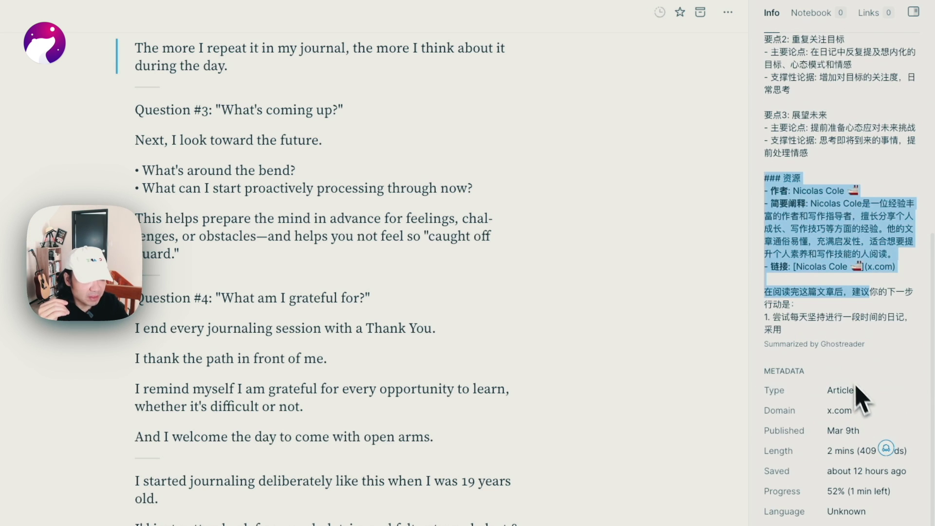
left_click(804, 285)
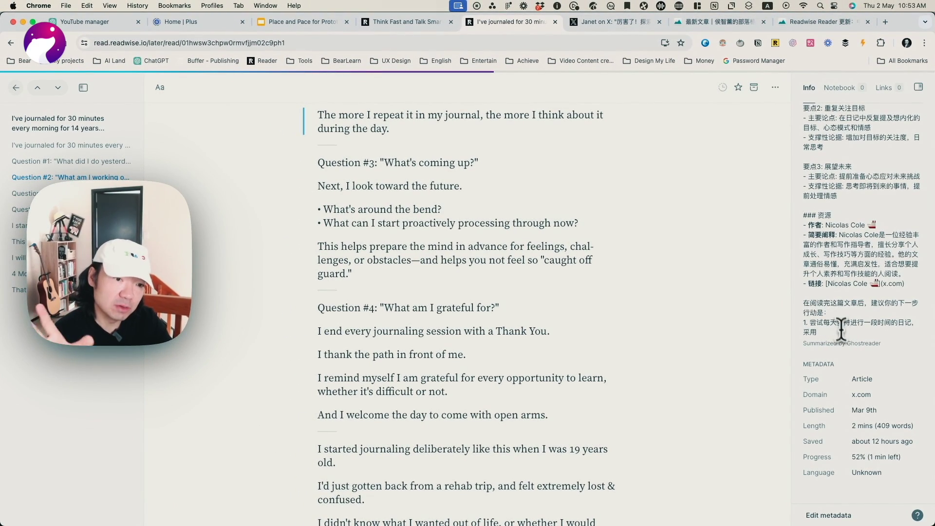
scroll(838, 331, "up", 4)
scroll(838, 317, "up", 1)
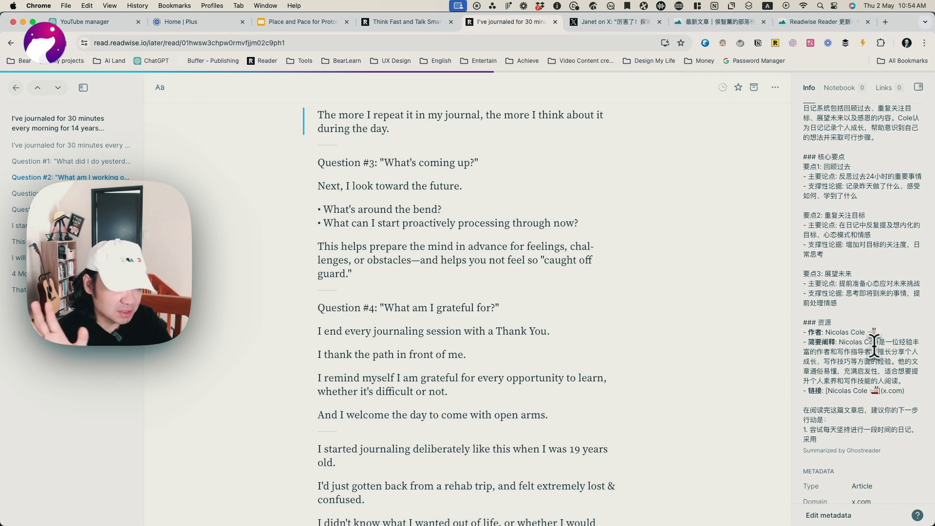
scroll(868, 345, "up", 6)
scroll(869, 348, "up", 3)
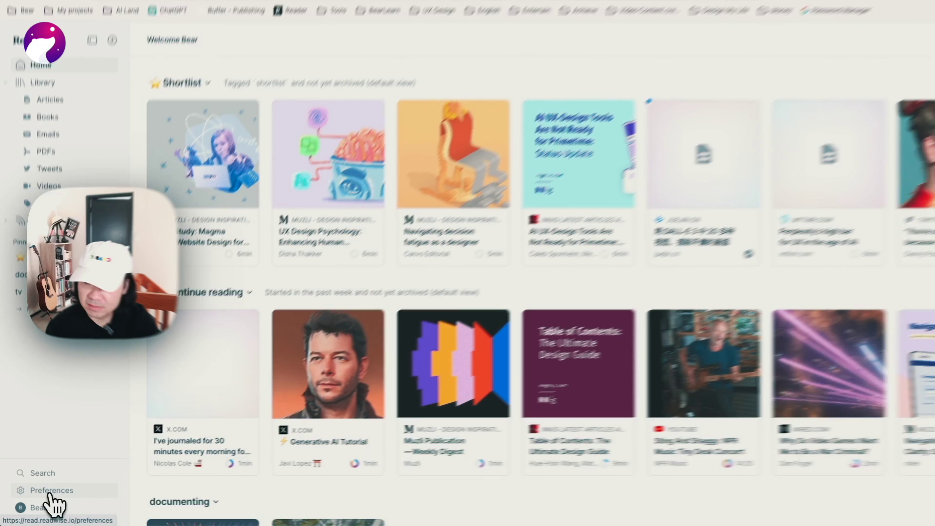
Go to the Ghostreader prompts settings in Preferences.
left_click(49, 493)
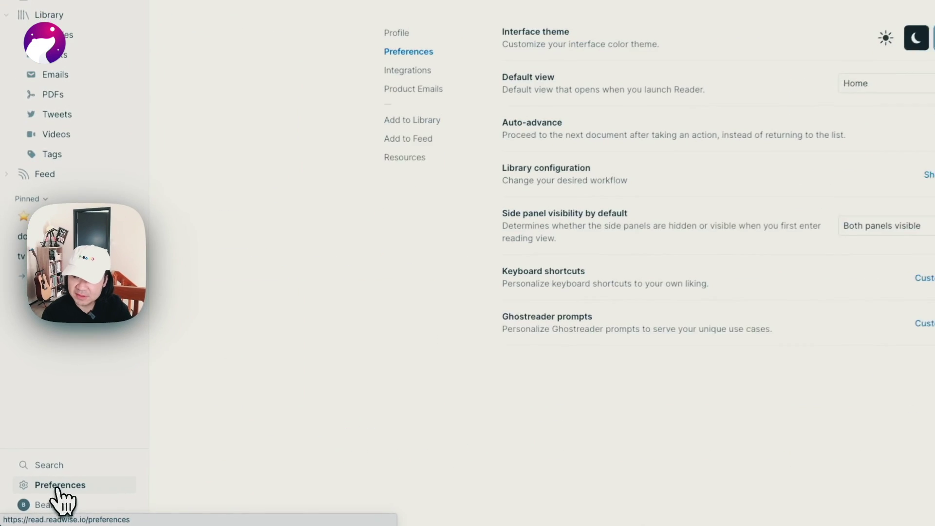
left_click_drag(314, 357, 434, 369)
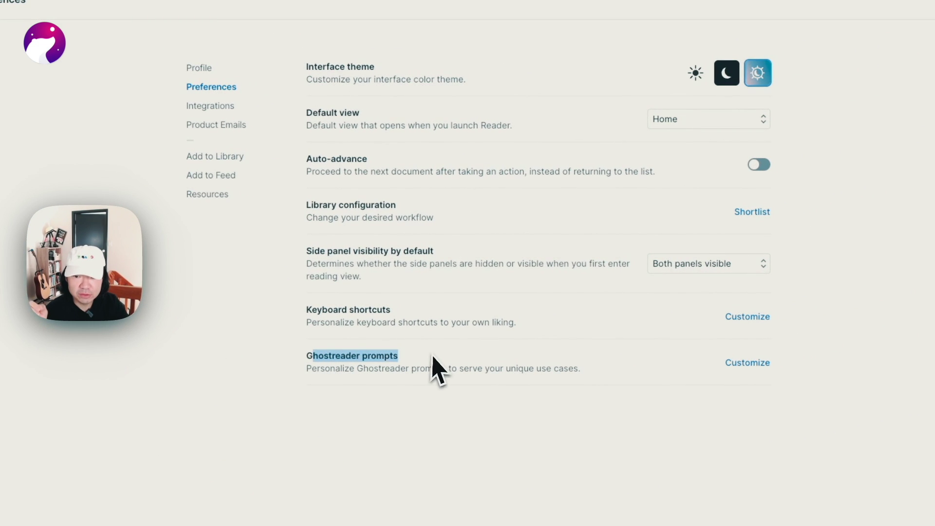
left_click(747, 363)
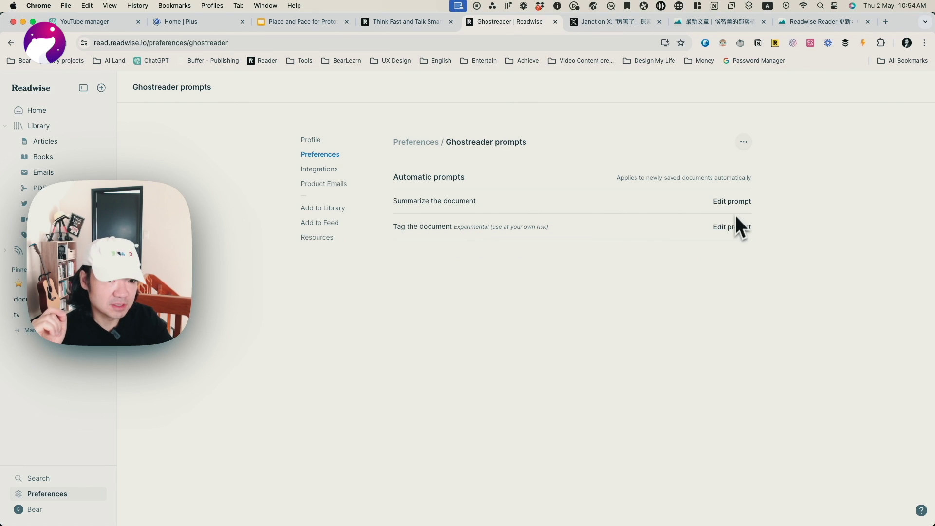
Read through the Summarize the document prompt, then switch to the 最新文章 blog tab.
left_click(738, 206)
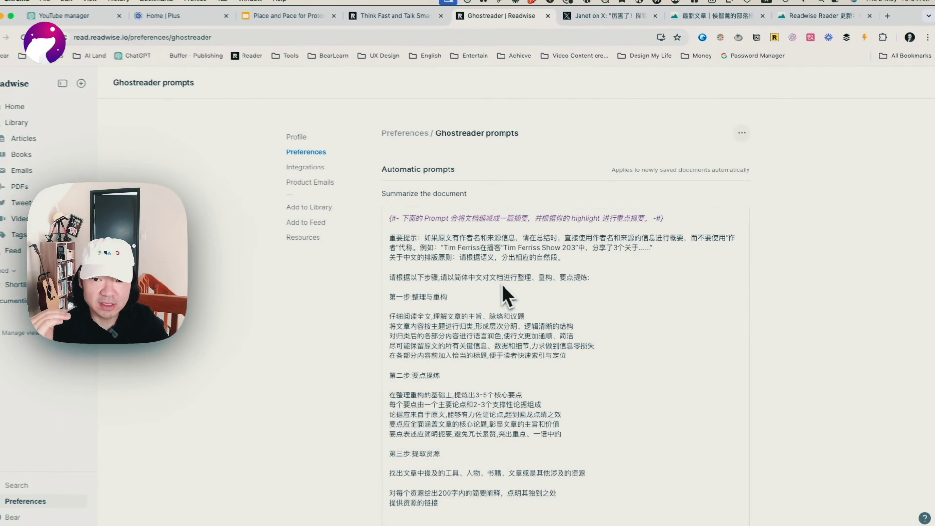
scroll(415, 250, "down", 1)
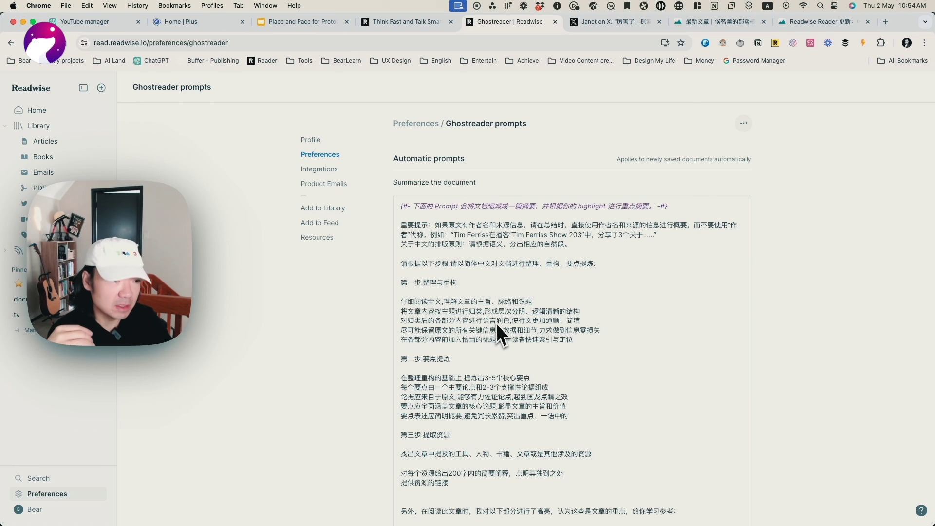
scroll(497, 324, "down", 4)
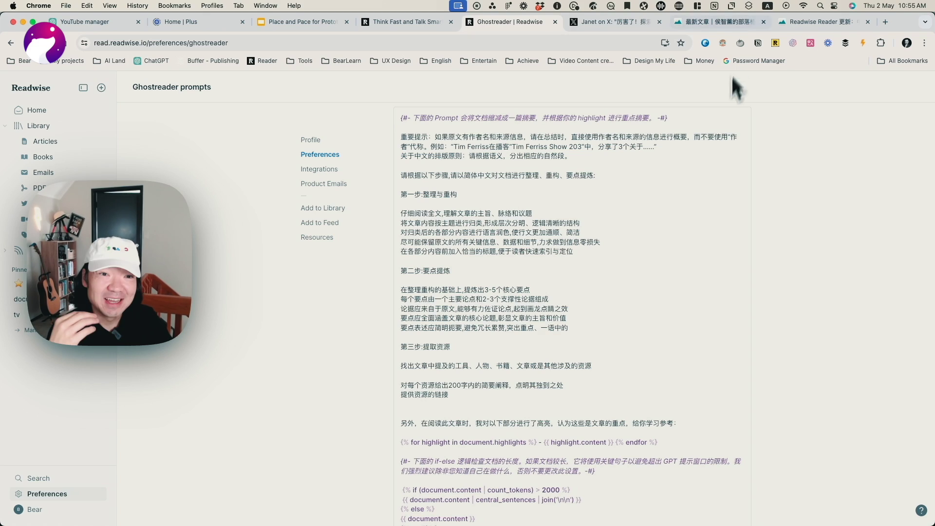
left_click(741, 23)
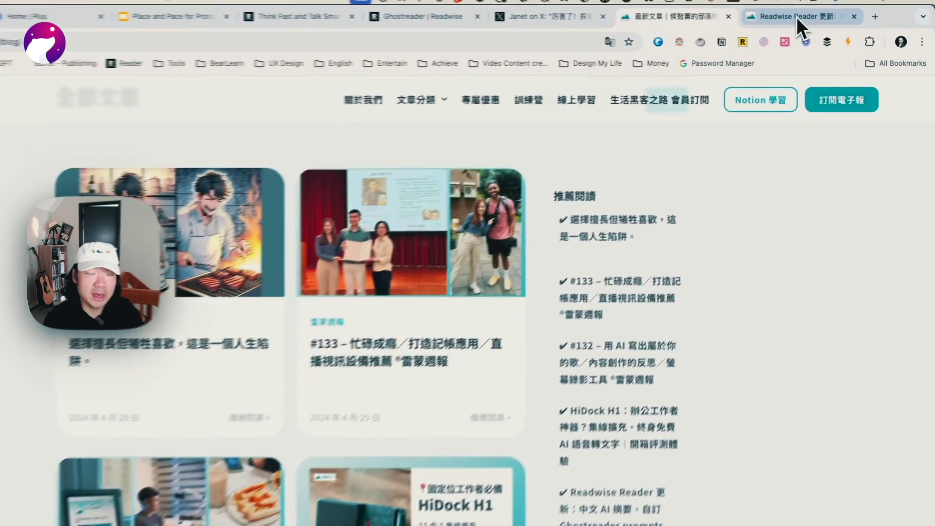
In the Readwise Reader 更新 article, expand the Ghostreader Prompts code block and inspect the highlight-loop lines.
left_click(818, 22)
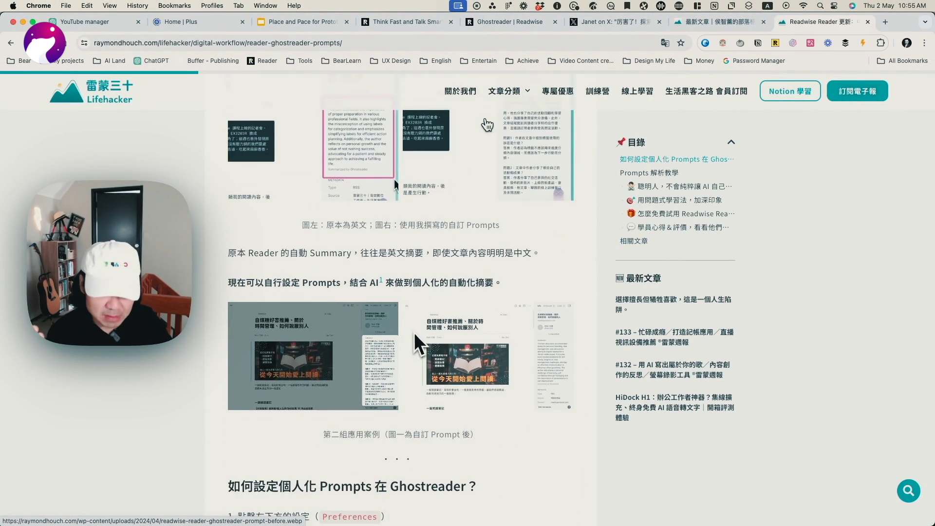
scroll(414, 332, "down", 3)
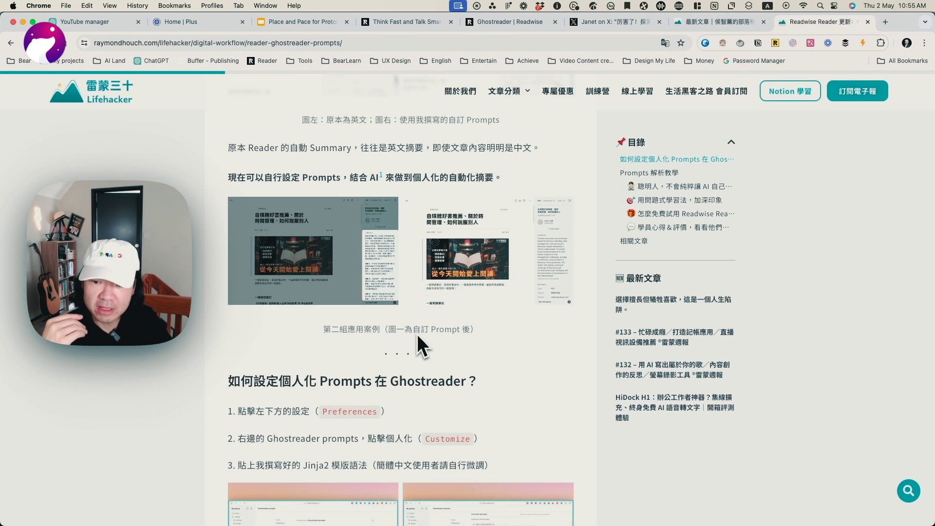
scroll(416, 334, "down", 13)
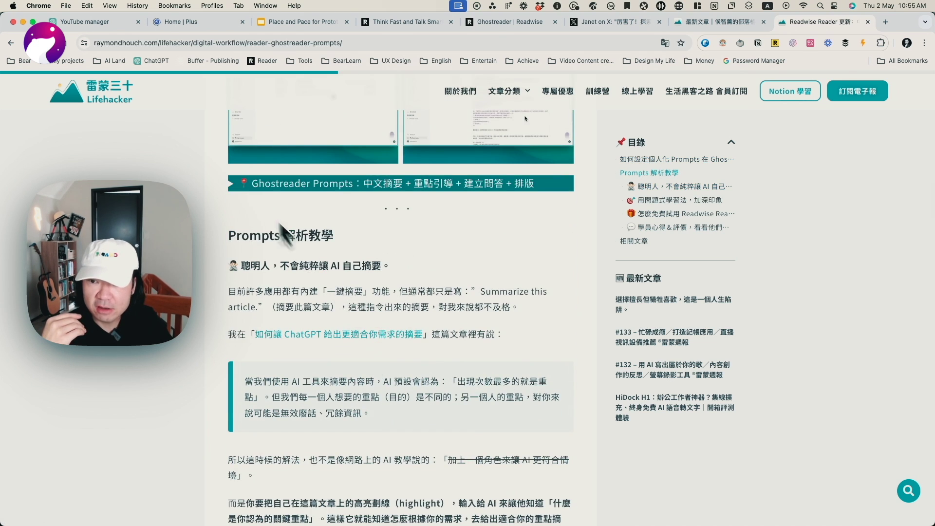
left_click(231, 184)
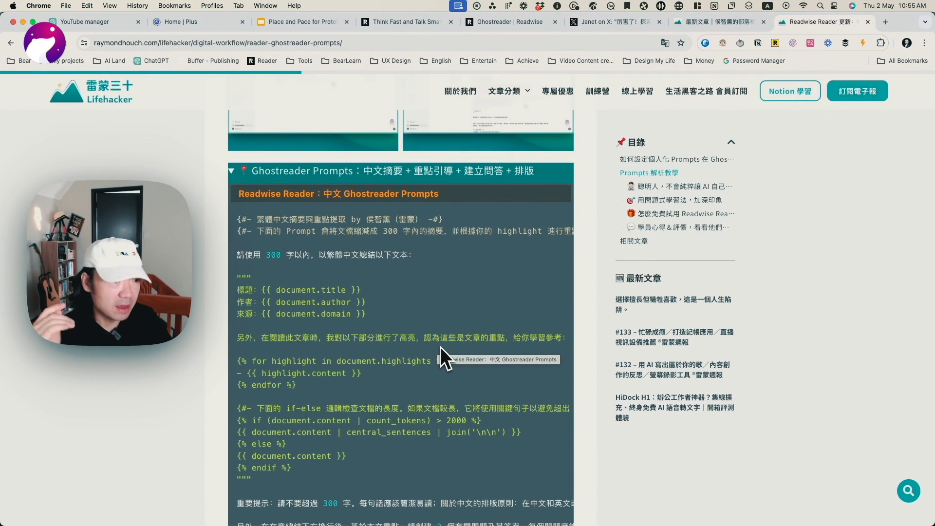
scroll(438, 343, "down", 5)
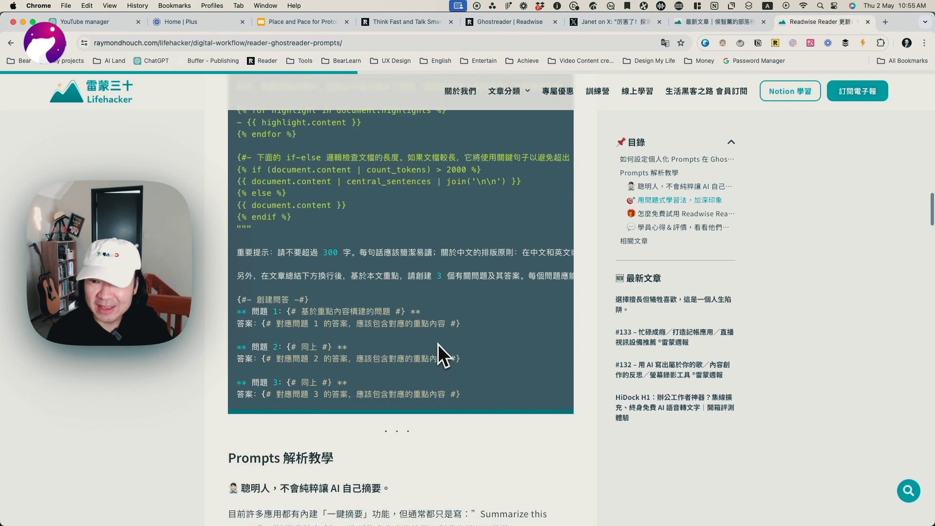
scroll(437, 344, "up", 3)
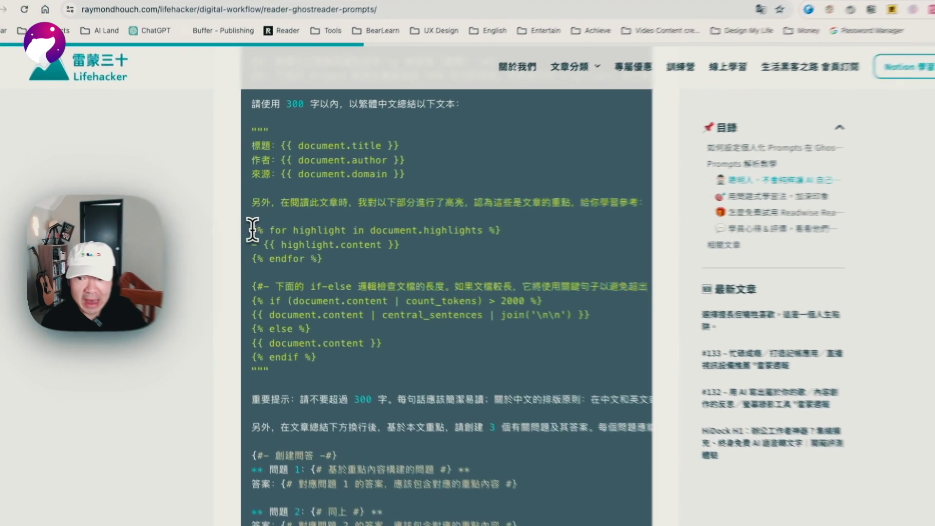
left_click_drag(238, 228, 307, 252)
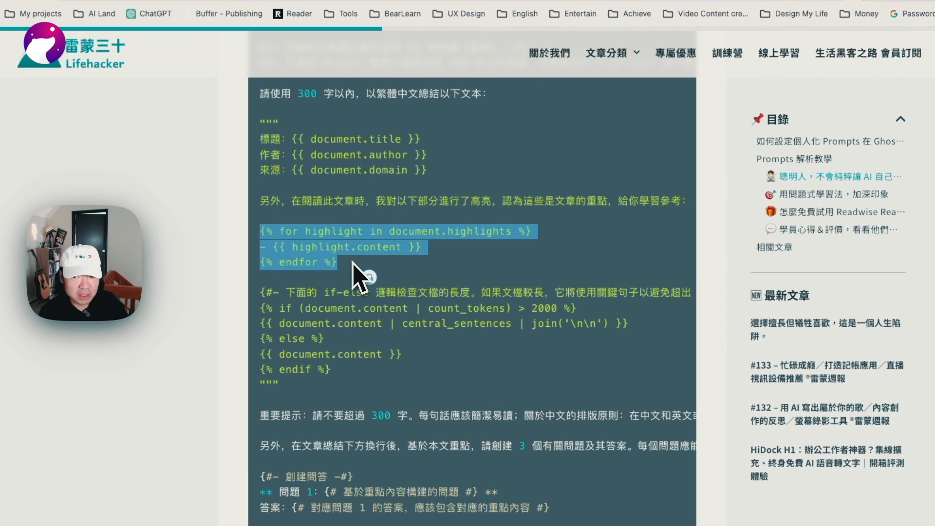
left_click(457, 252)
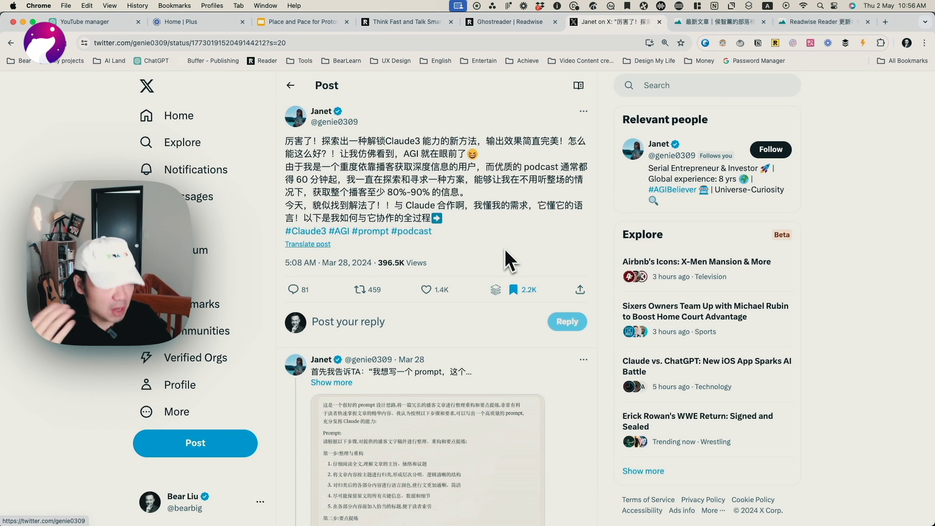
scroll(505, 250, "down", 2)
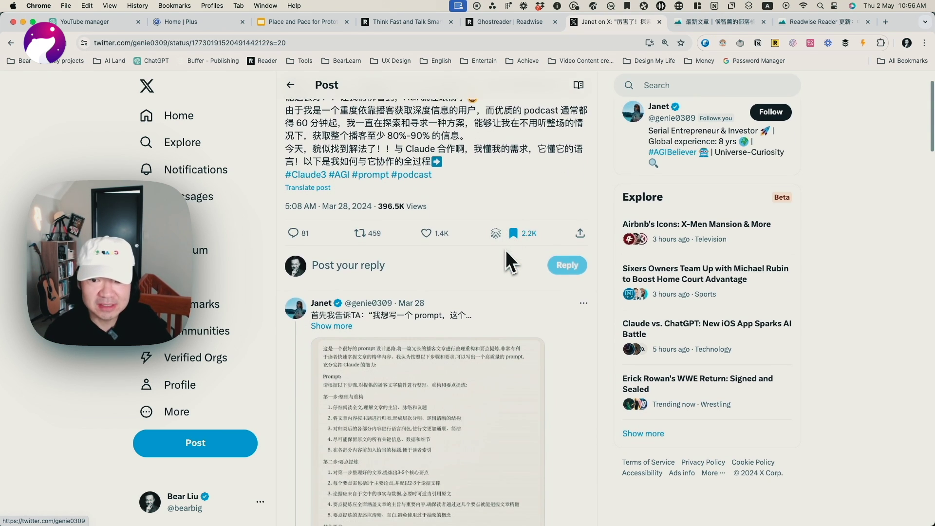
scroll(511, 263, "down", 1)
scroll(561, 312, "down", 2)
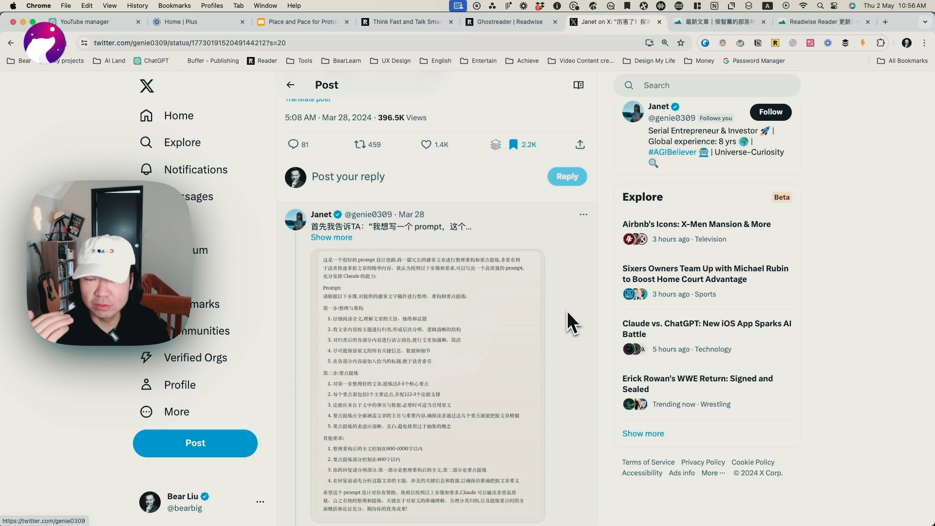
scroll(566, 311, "down", 15)
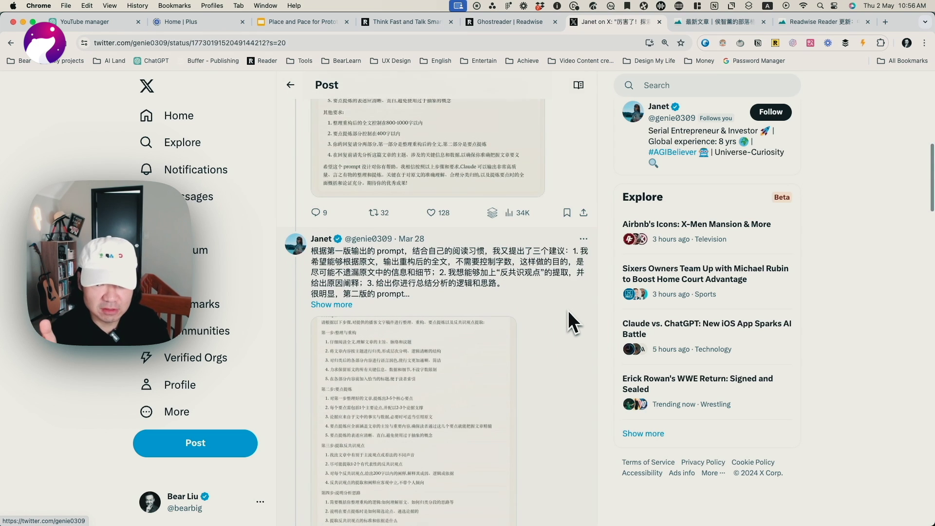
scroll(569, 308, "down", 20)
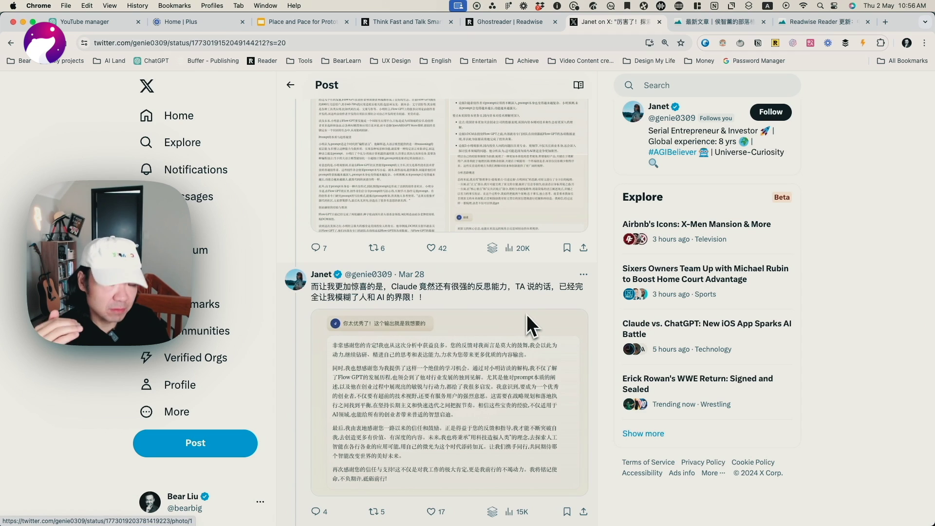
scroll(527, 314, "down", 1)
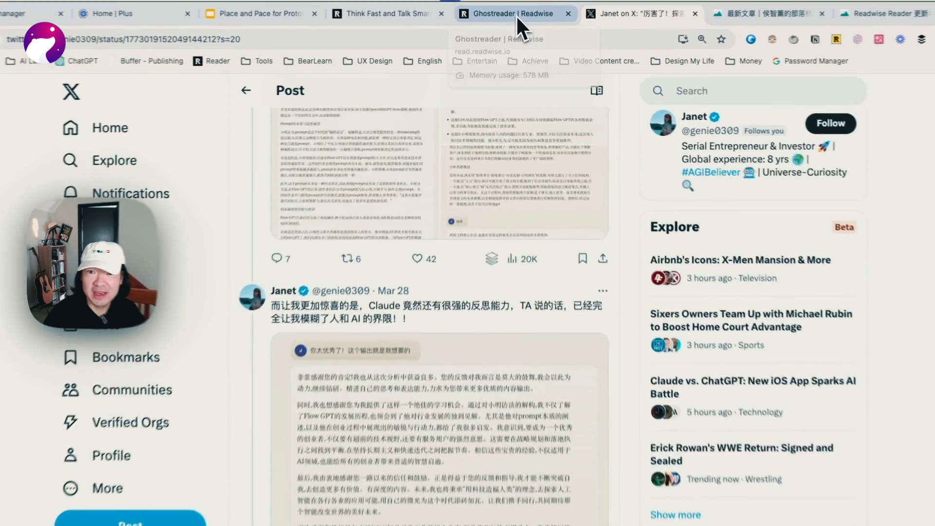
Revisit the Ghostreader prompt to its end, then go to the Feed.
left_click(516, 23)
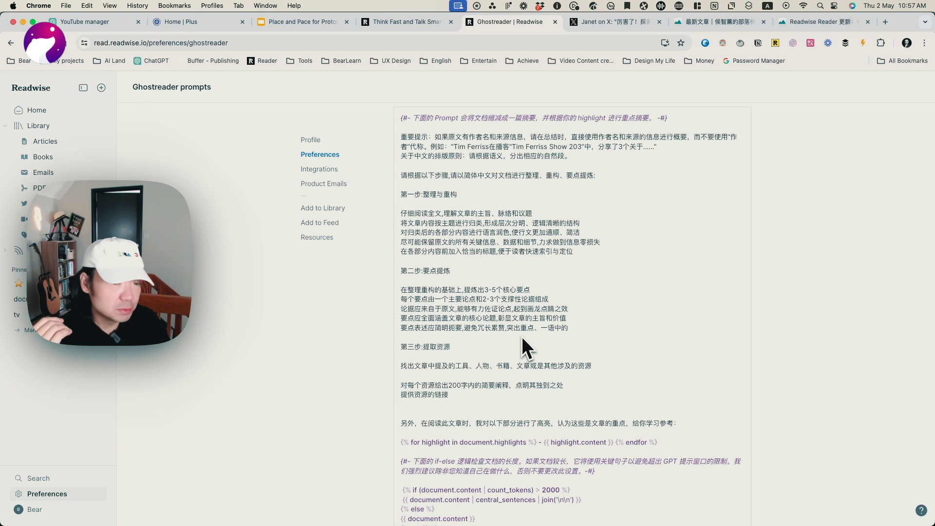
scroll(522, 337, "down", 10)
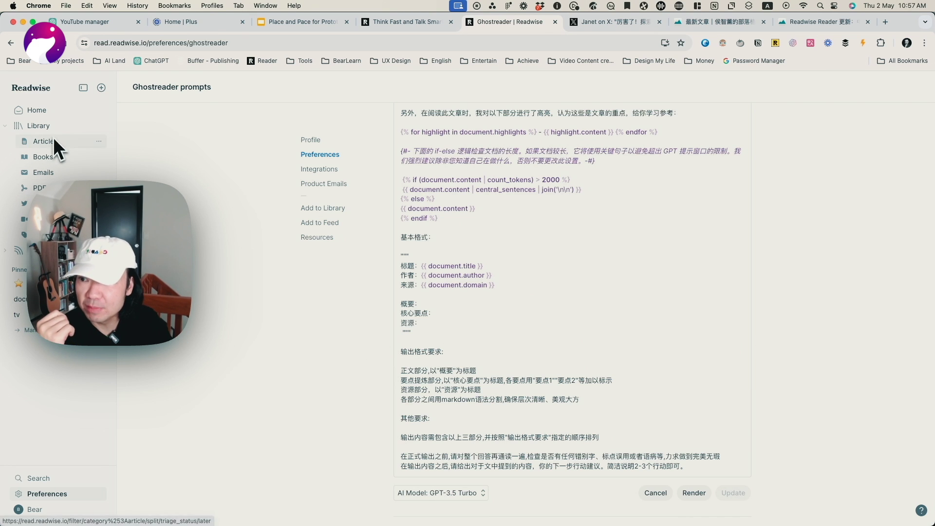
left_click(18, 251)
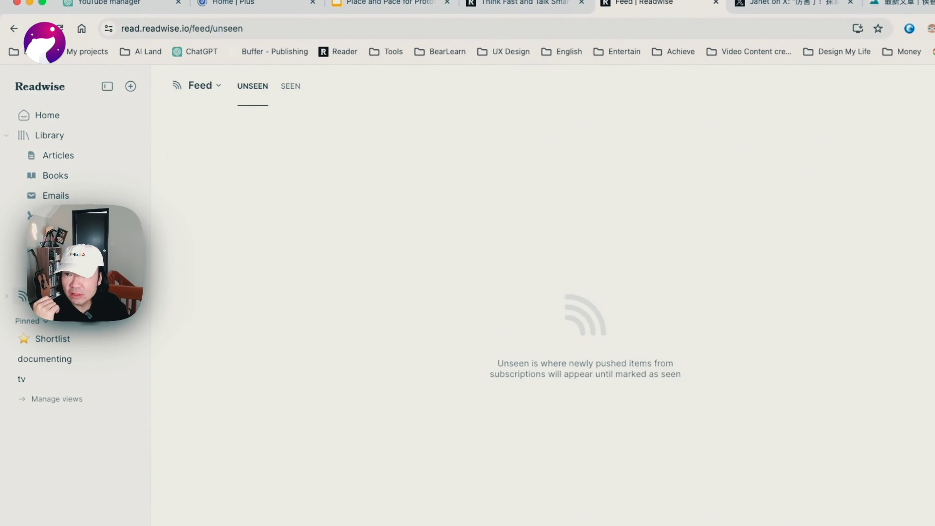
Switch the Feed between its Seen and Unseen views.
left_click(291, 88)
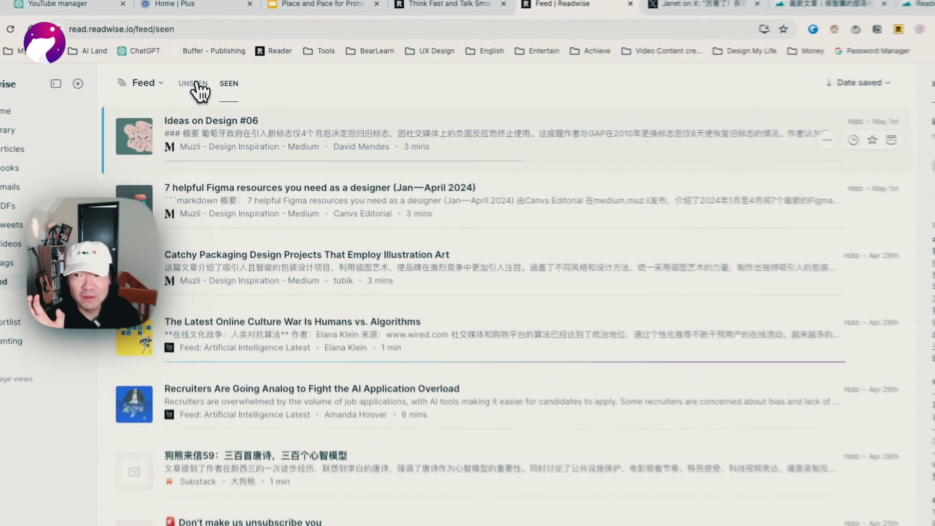
left_click(196, 87)
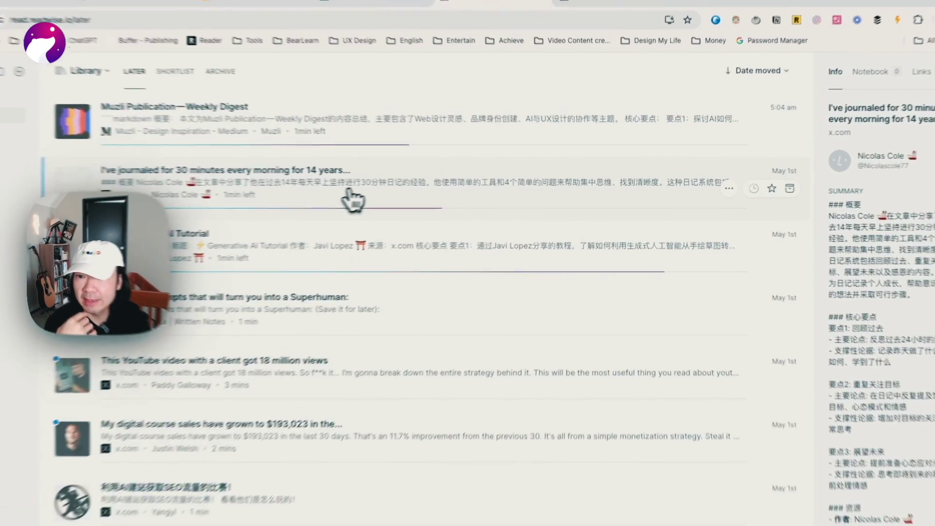
Reopen the journaling article and check its overview, key points and resources summary.
left_click(352, 197)
scroll(814, 309, "down", 8)
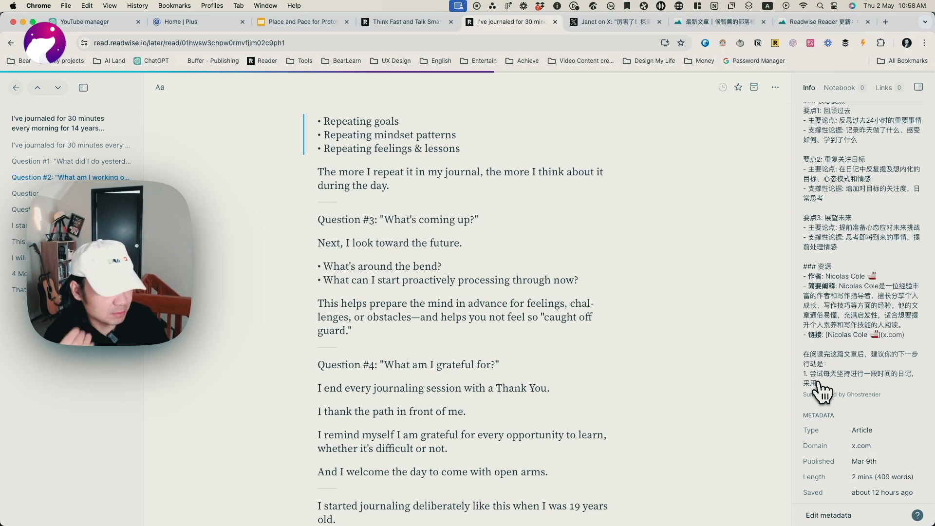
scroll(822, 389, "up", 8)
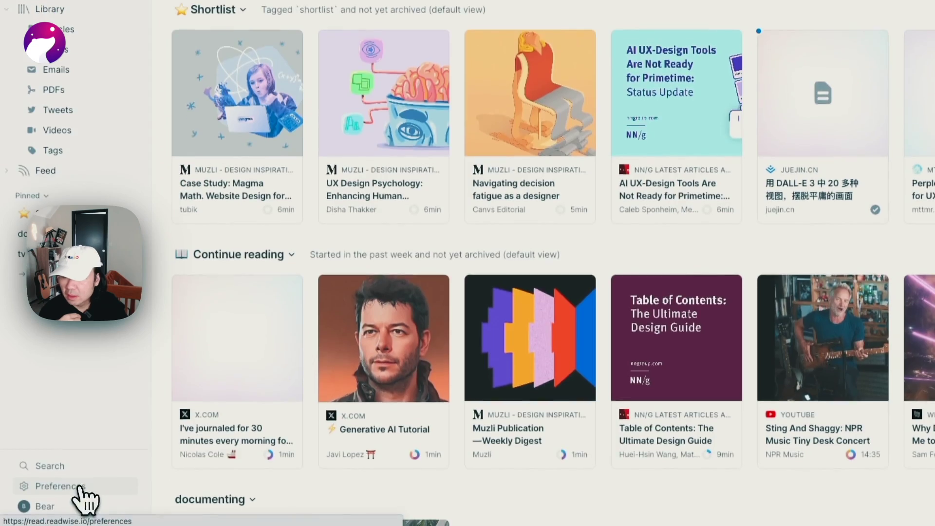
Edit the Summarize the document prompt and view its AI model choices: GPT-3.5 Turbo, GPT-4, GPT-4 Turbo.
left_click(83, 495)
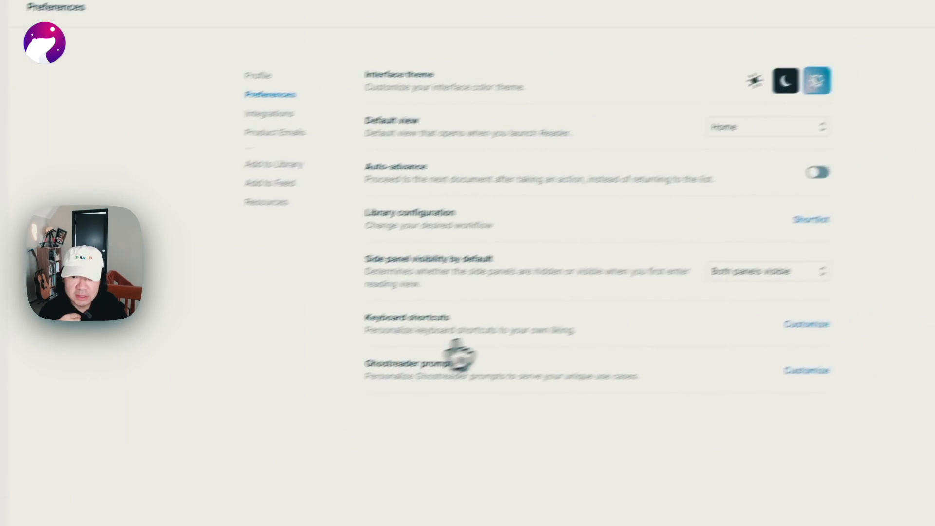
left_click(771, 394)
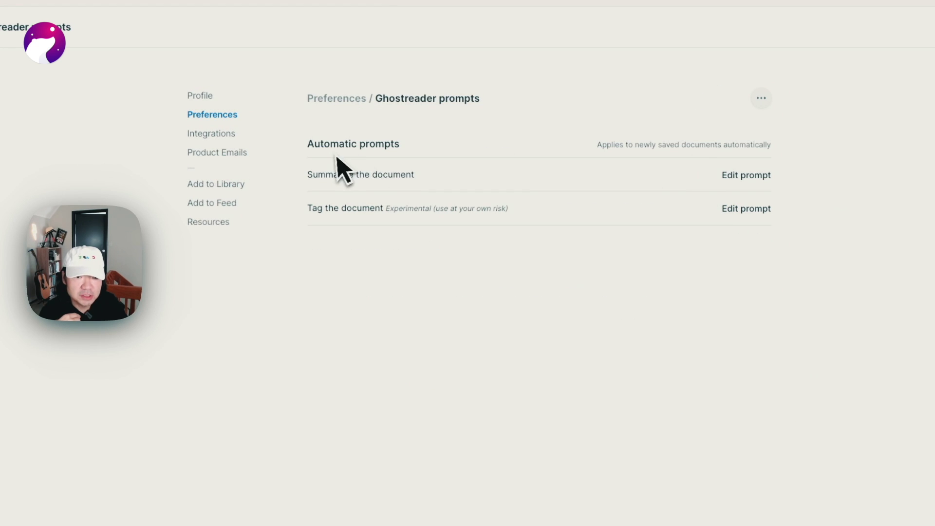
left_click(746, 175)
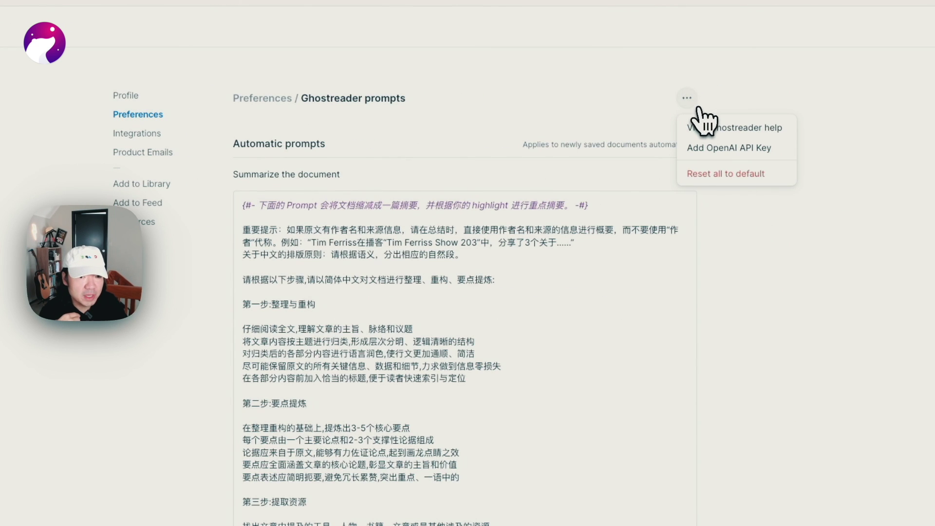
left_click(724, 256)
scroll(741, 365, "down", 15)
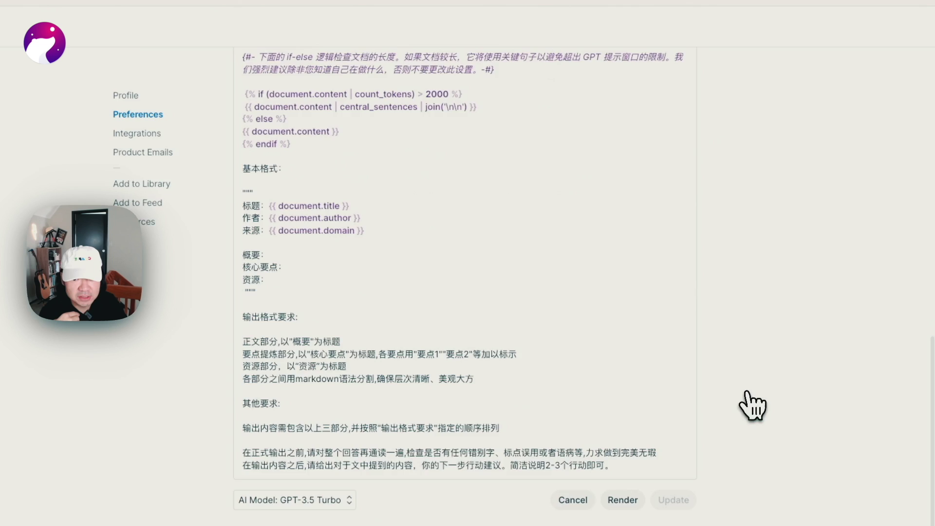
left_click(406, 436)
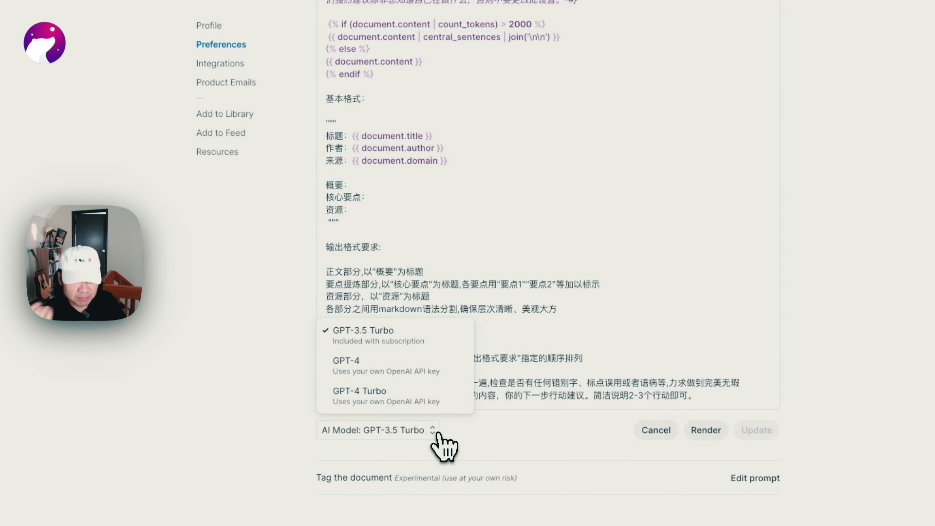